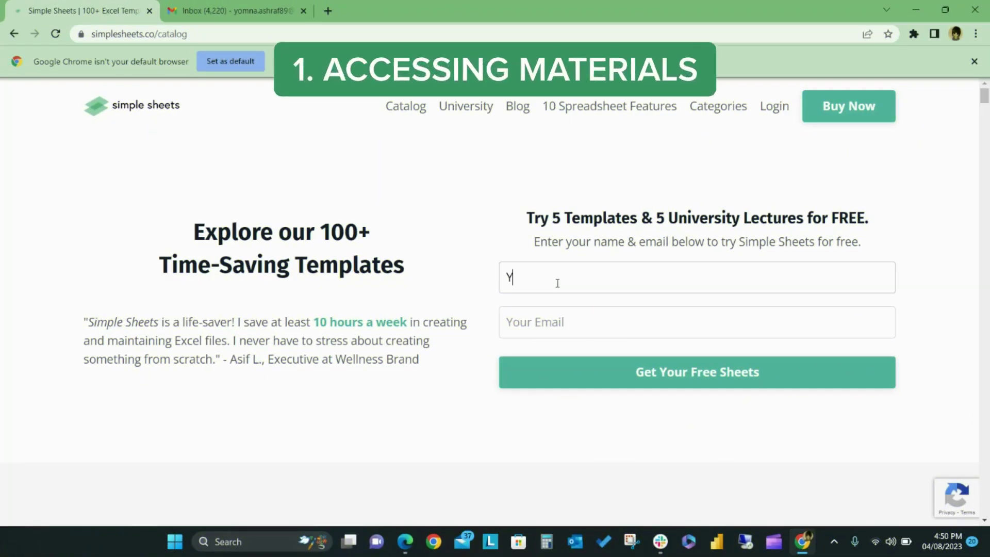
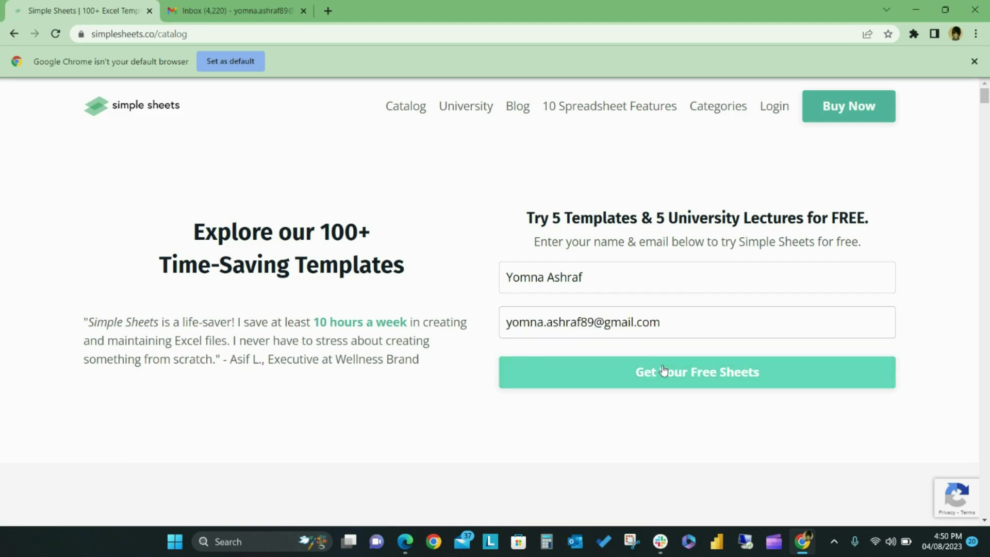
Submit the free-trial signup and open the 'Your New Simple Sheets Account' email in Gmail
left_click(665, 372)
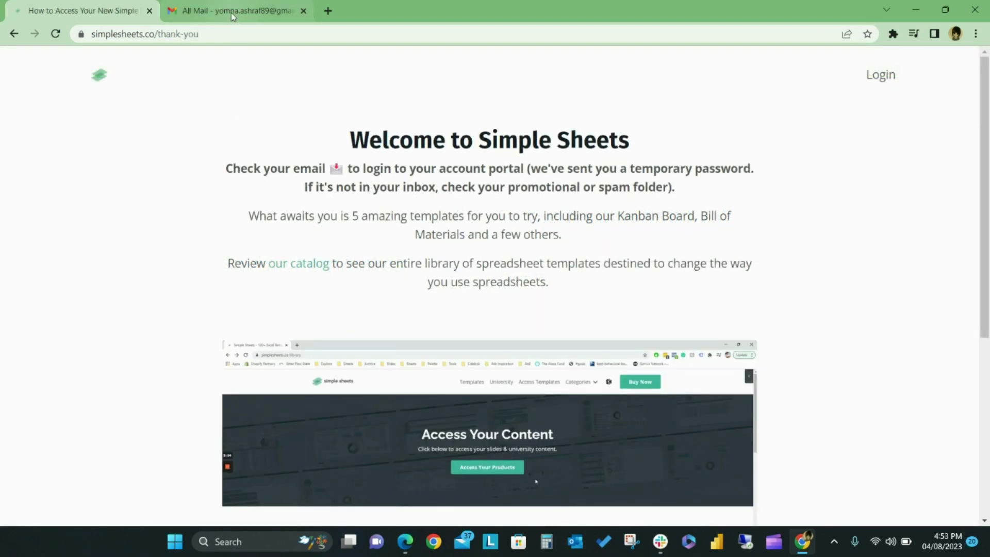
left_click(233, 11)
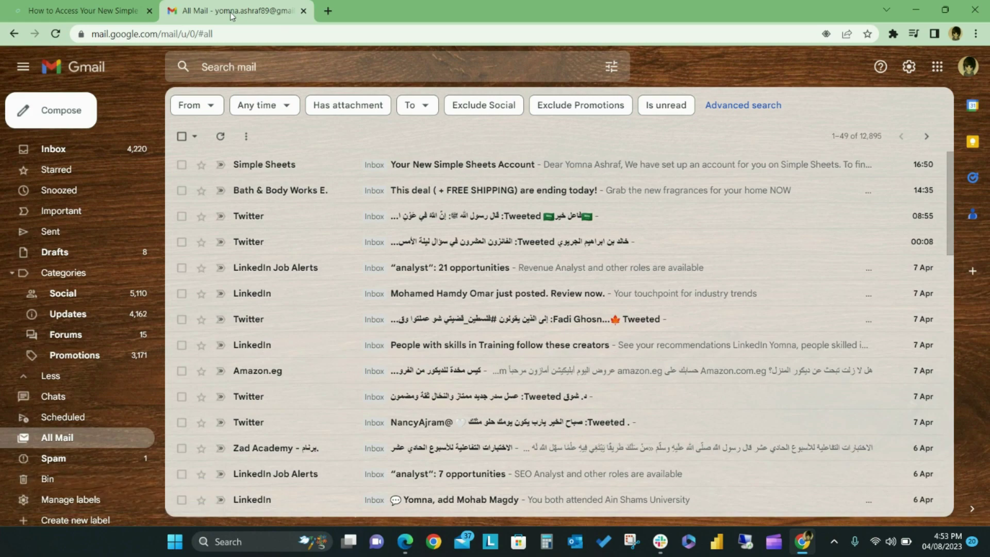
left_click(465, 166)
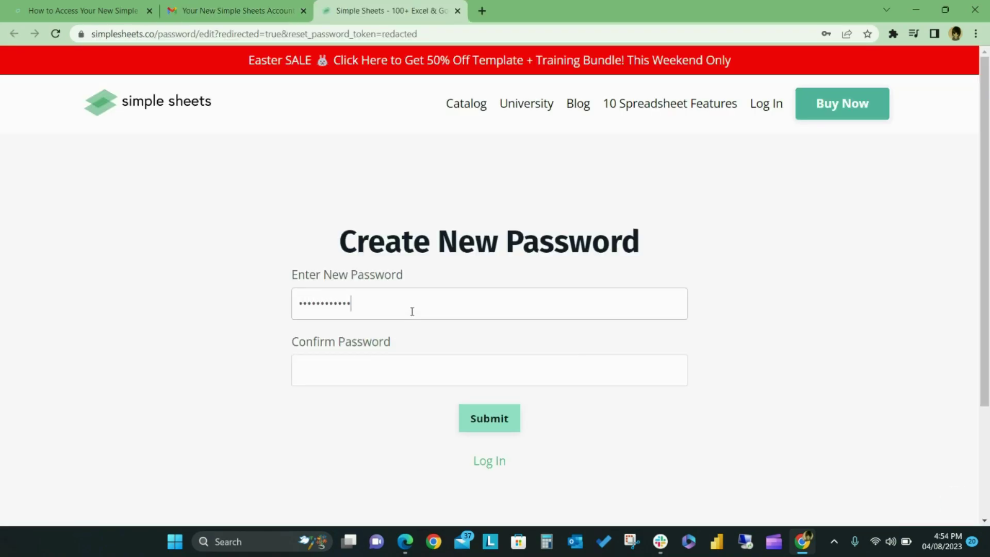
Confirm and submit the new password, then bookmark the account library page
left_click(373, 371)
type("•••••")
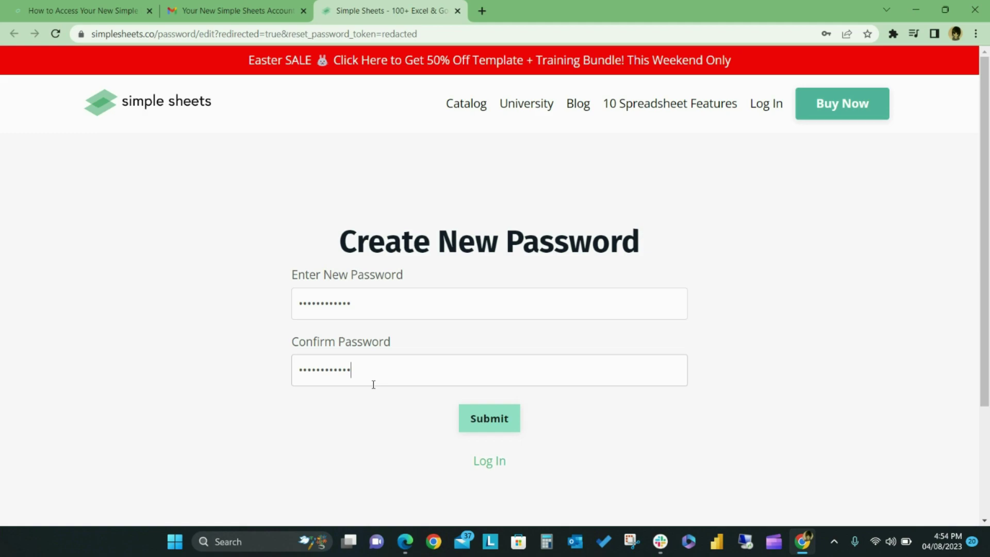
left_click(507, 419)
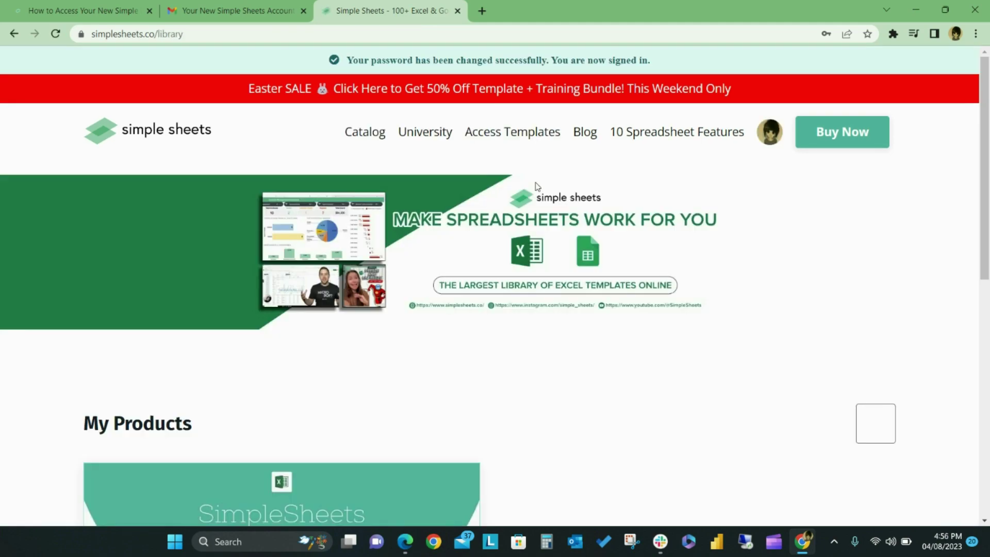
left_click(870, 34)
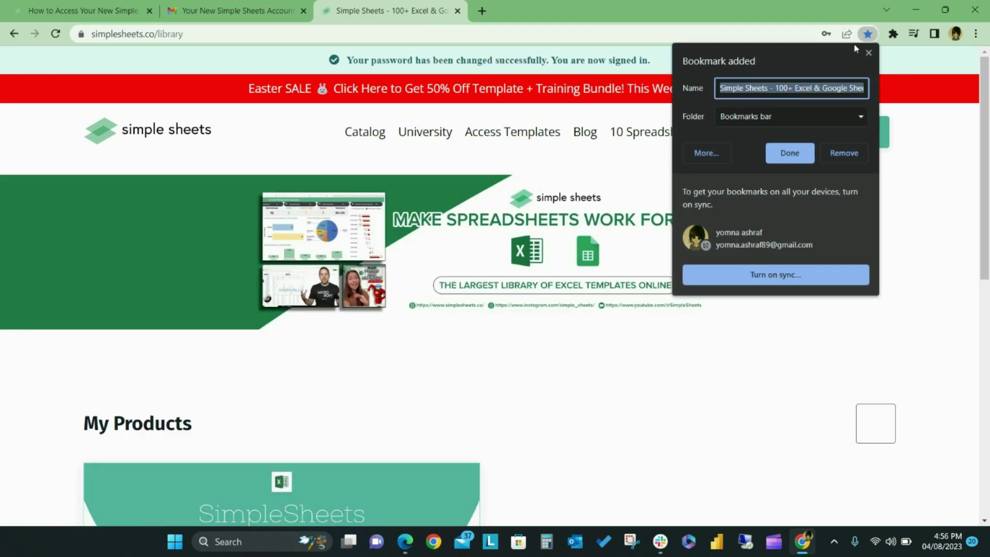
left_click(790, 152)
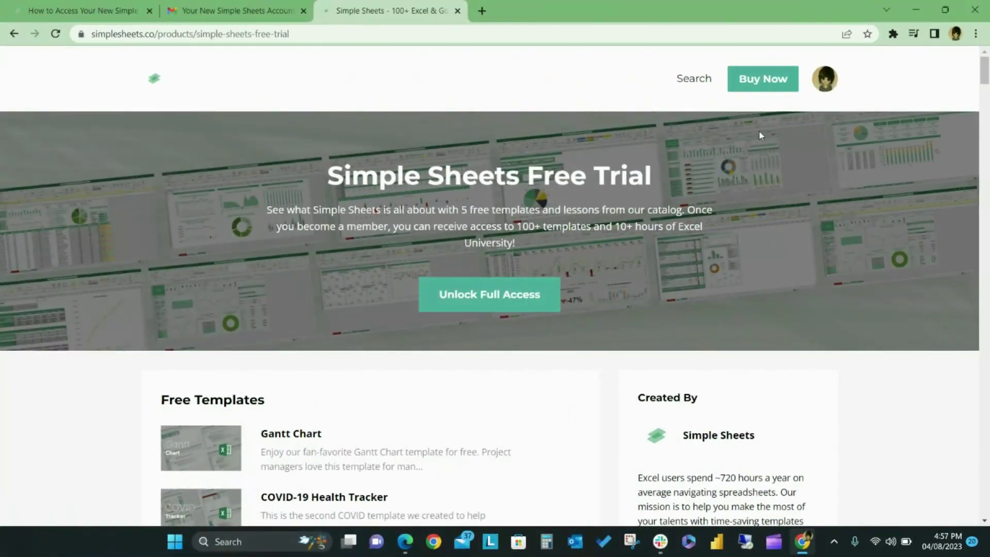
scroll(279, 303, "down", 5)
scroll(256, 310, "down", 1)
scroll(256, 309, "down", 4)
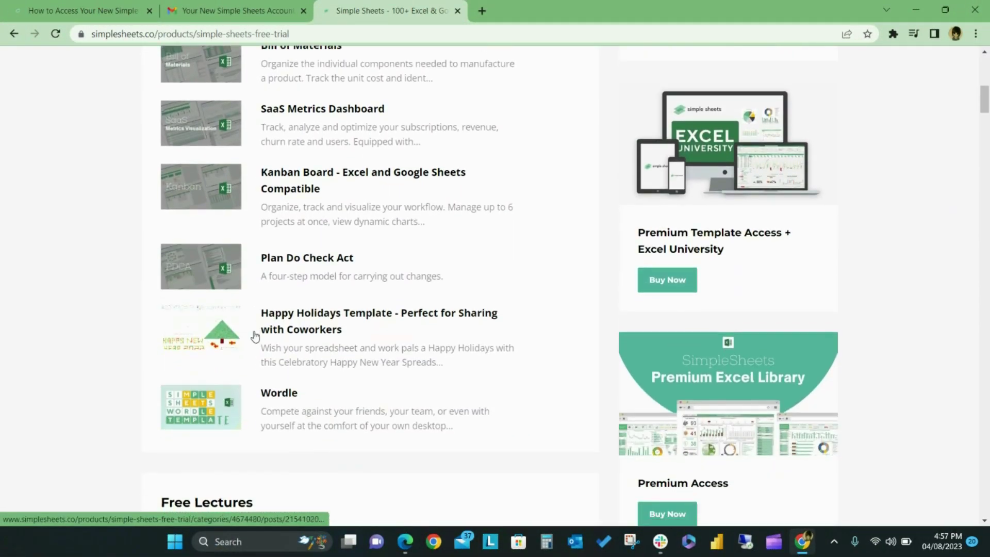
scroll(246, 265, "down", 2)
scroll(263, 266, "down", 2)
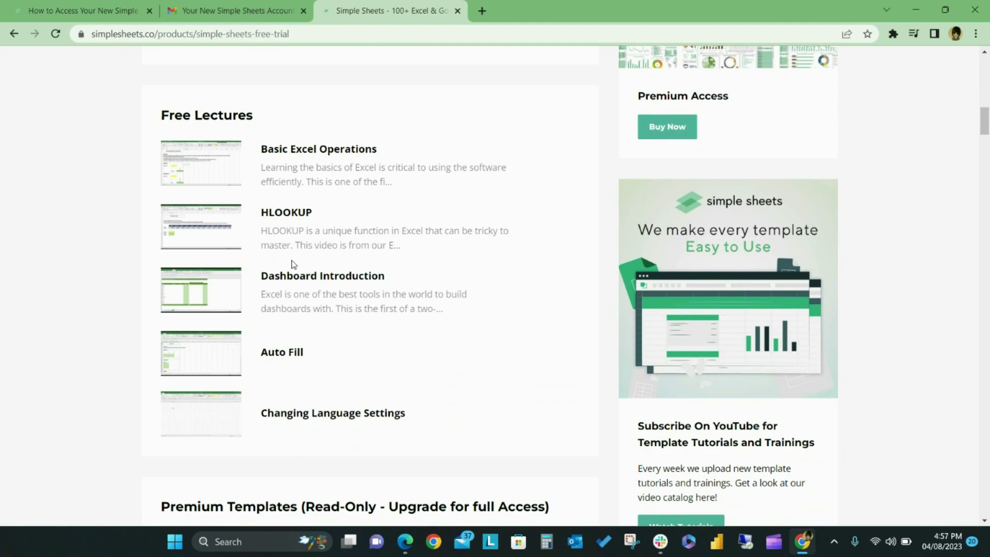
scroll(287, 418, "down", 2)
scroll(451, 401, "down", 1)
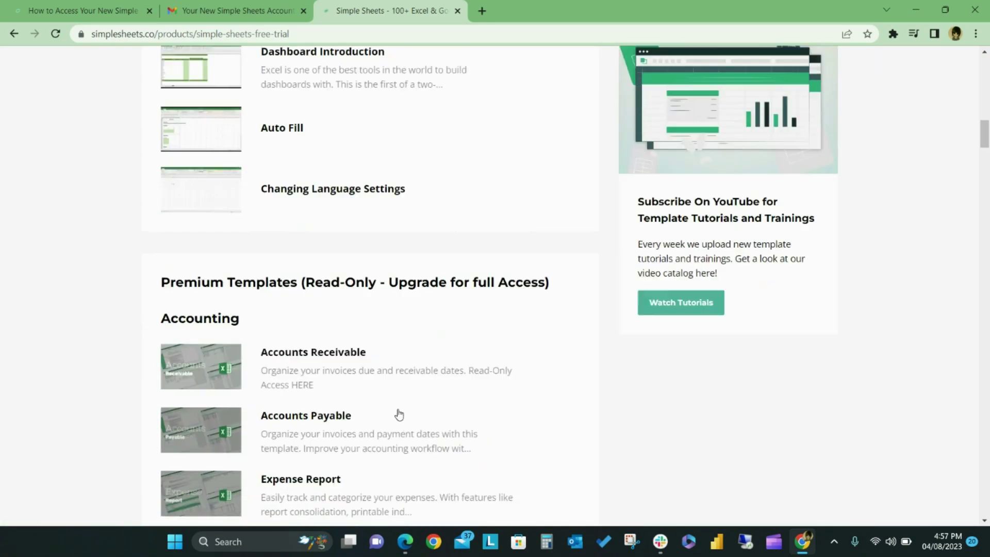
scroll(418, 303, "up", 3)
scroll(431, 265, "up", 6)
scroll(431, 266, "up", 5)
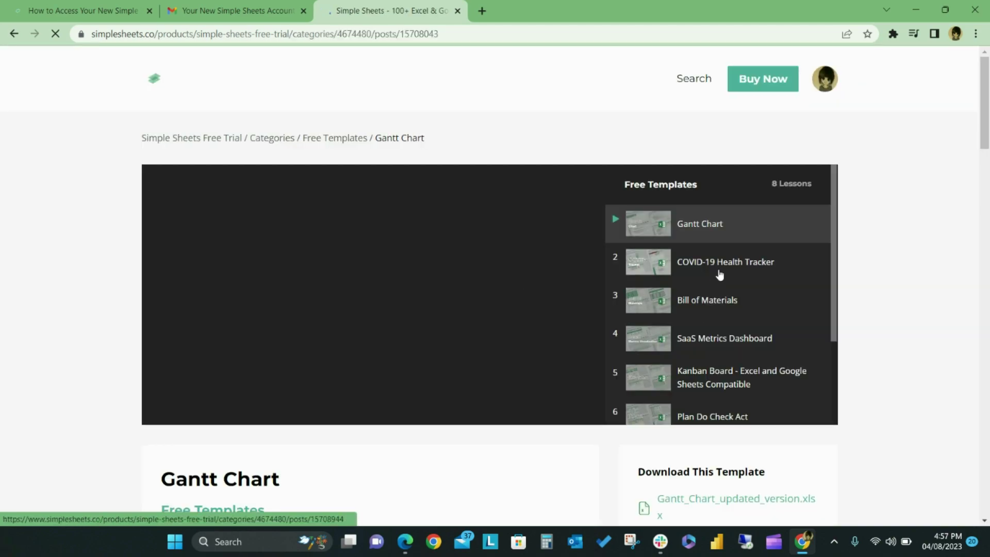
Download Kanban_Template_New_V3.xlsm and view its Projects & Tasks, Kanban and Dashboard sheets
left_click(525, 334)
scroll(525, 334, "down", 1)
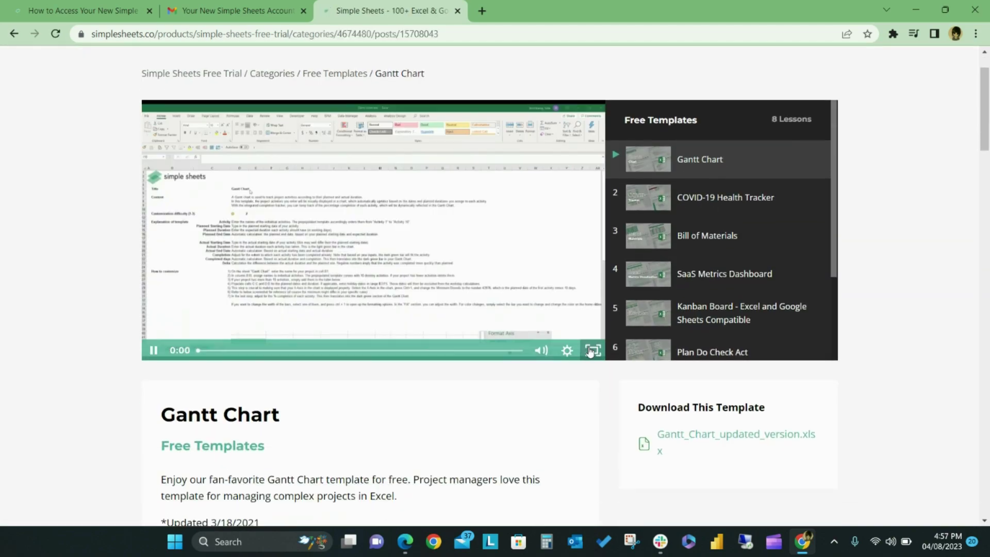
scroll(200, 354, "down", 3)
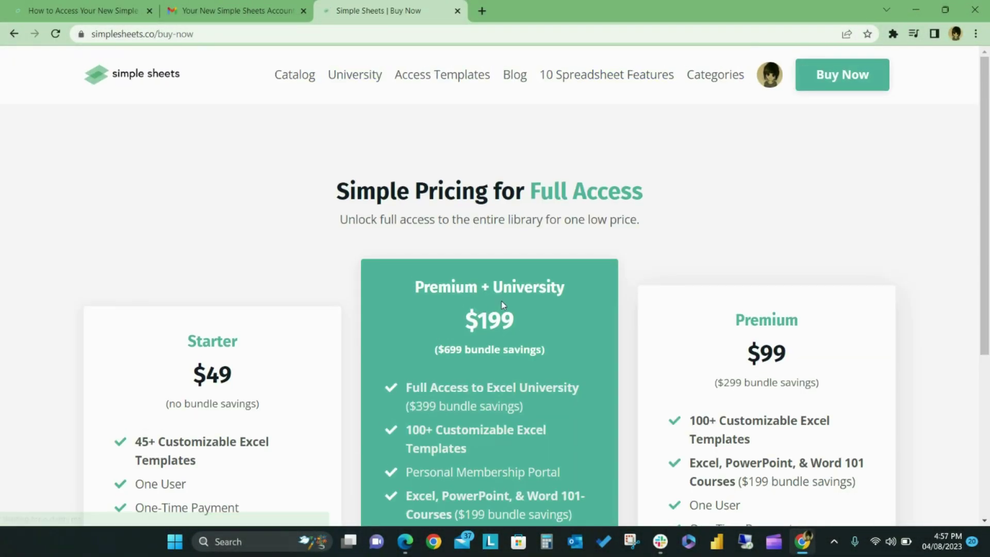
scroll(496, 310, "down", 2)
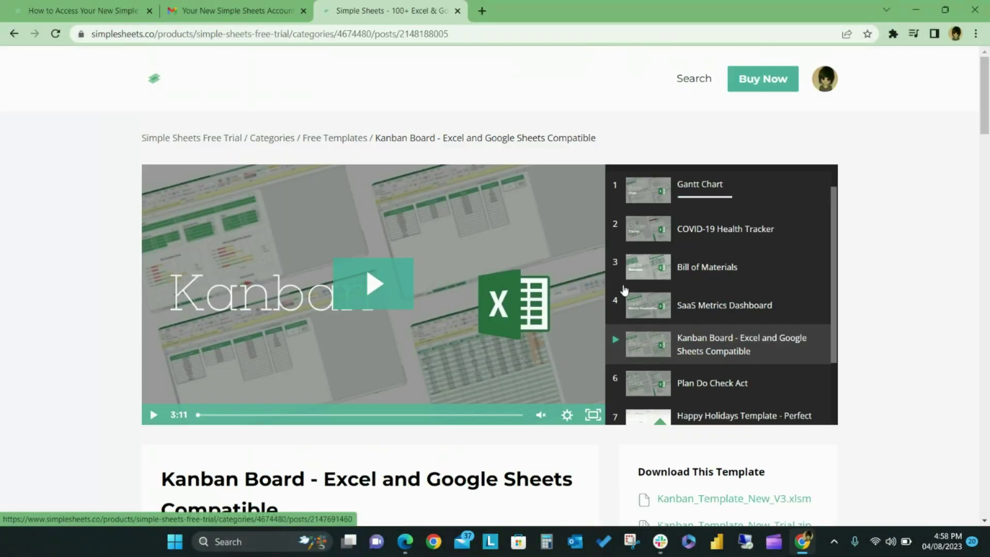
scroll(658, 309, "down", 2)
scroll(658, 310, "down", 2)
scroll(658, 309, "down", 4)
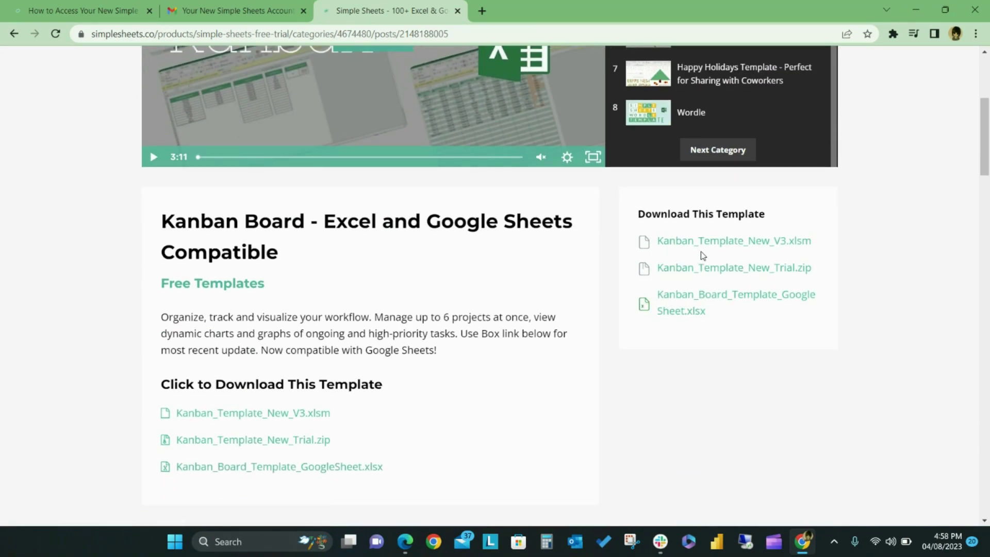
left_click(78, 511)
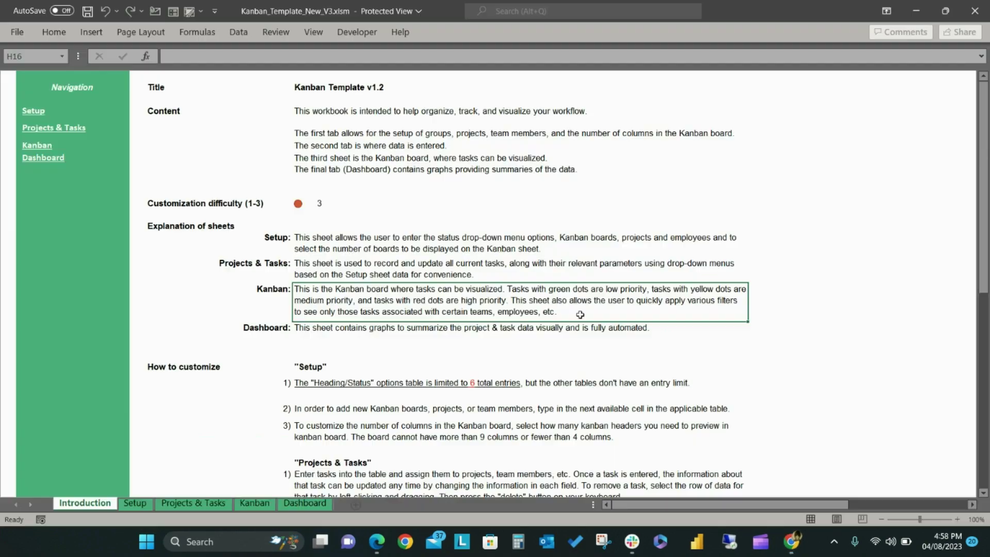
left_click(192, 502)
left_click(254, 504)
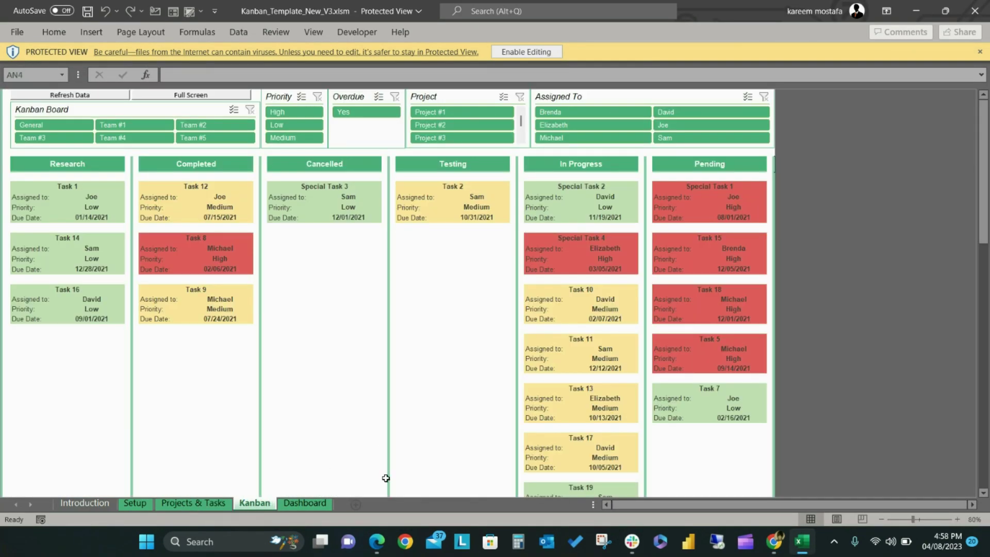
left_click(304, 503)
scroll(297, 474, "down", 5)
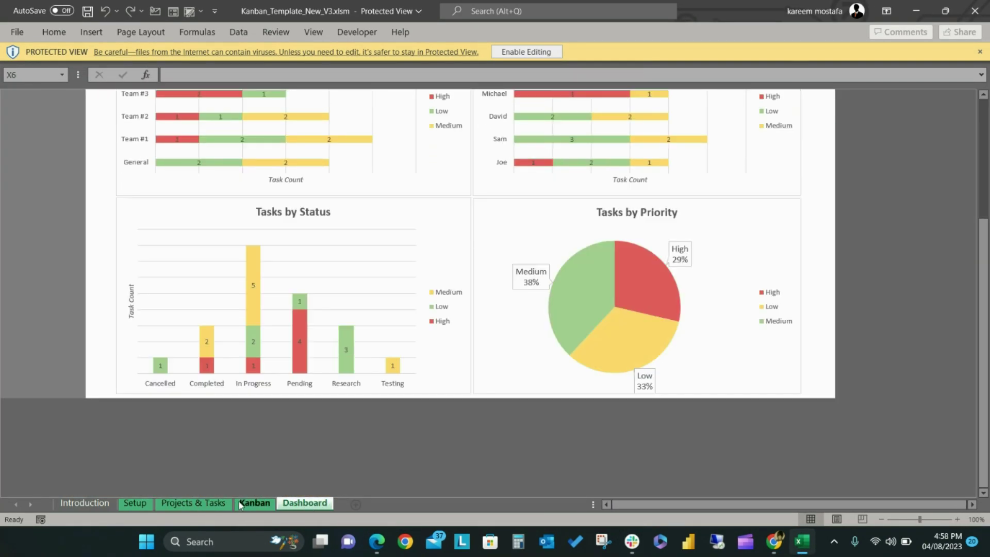
scroll(296, 474, "up", 4)
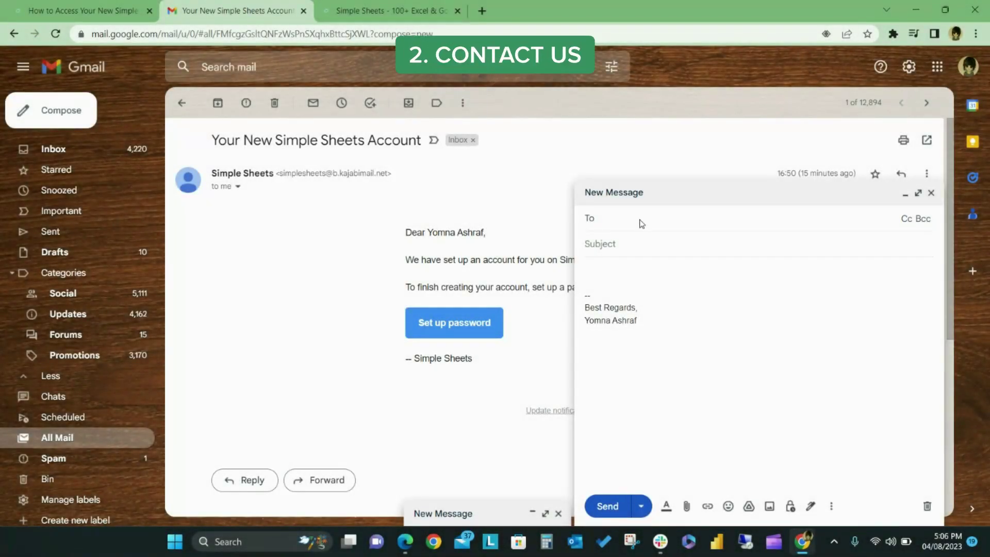
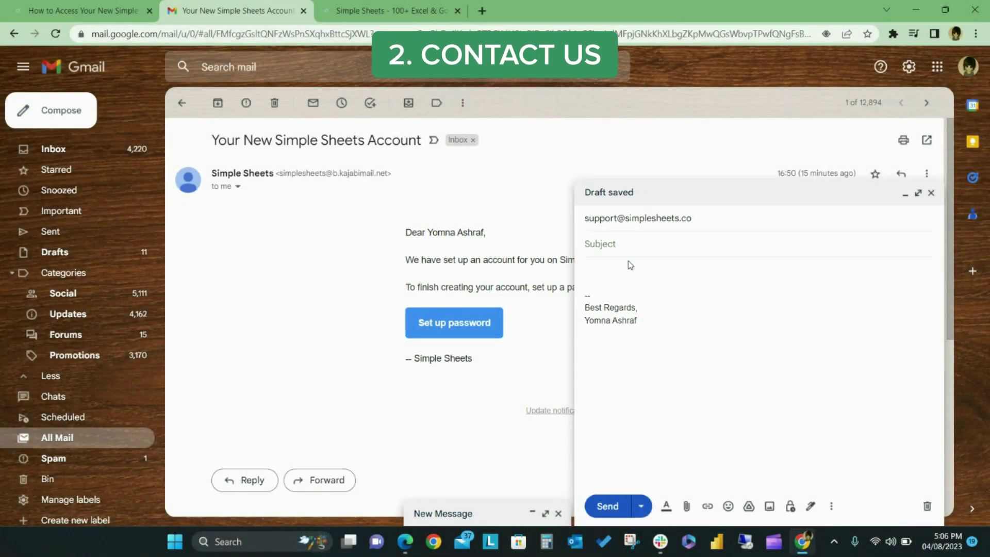
type("suppo")
type("Hi,")
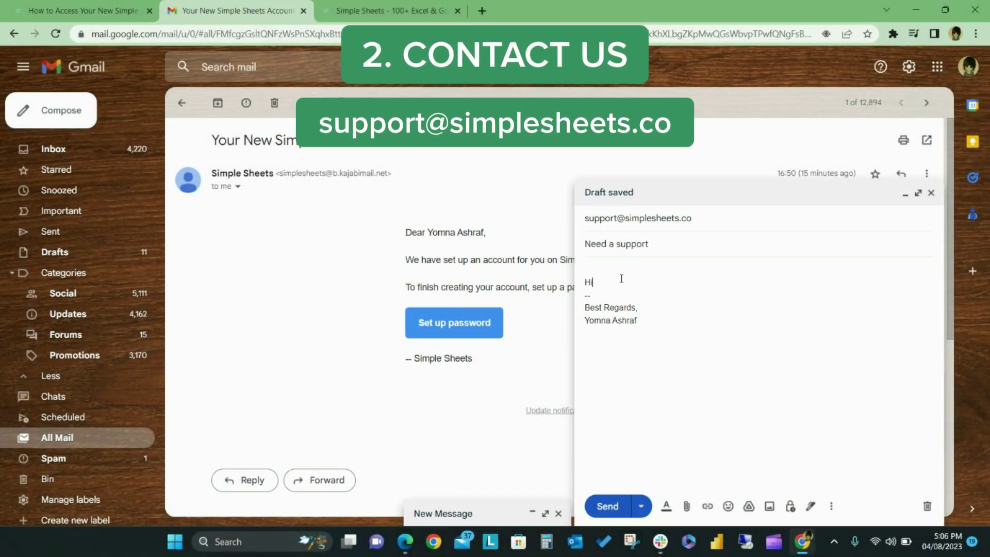
Put the 'Hi,' greeting on its own line in the 'Need a support' email body
key("Return")
key("Return")
type("Ne")
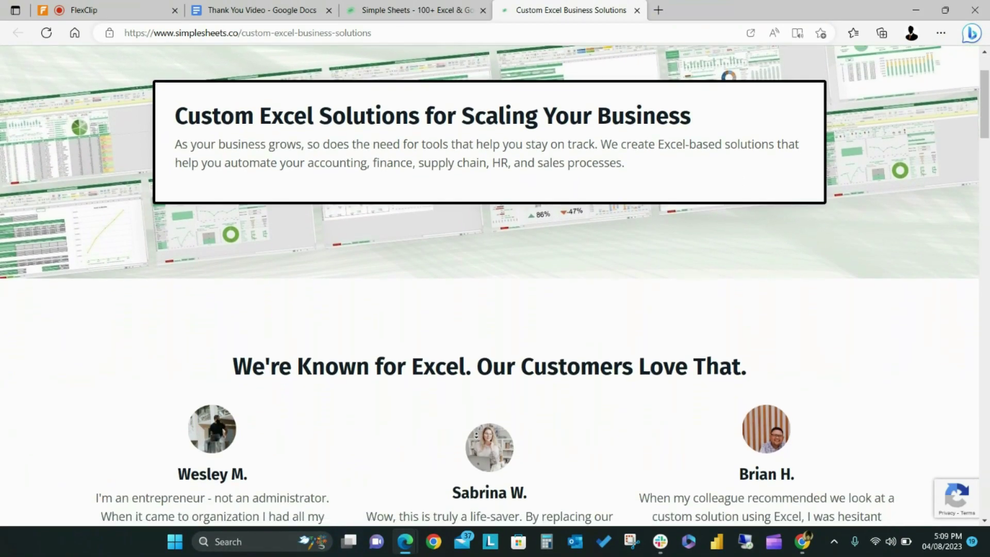
scroll(477, 434, "down", 4)
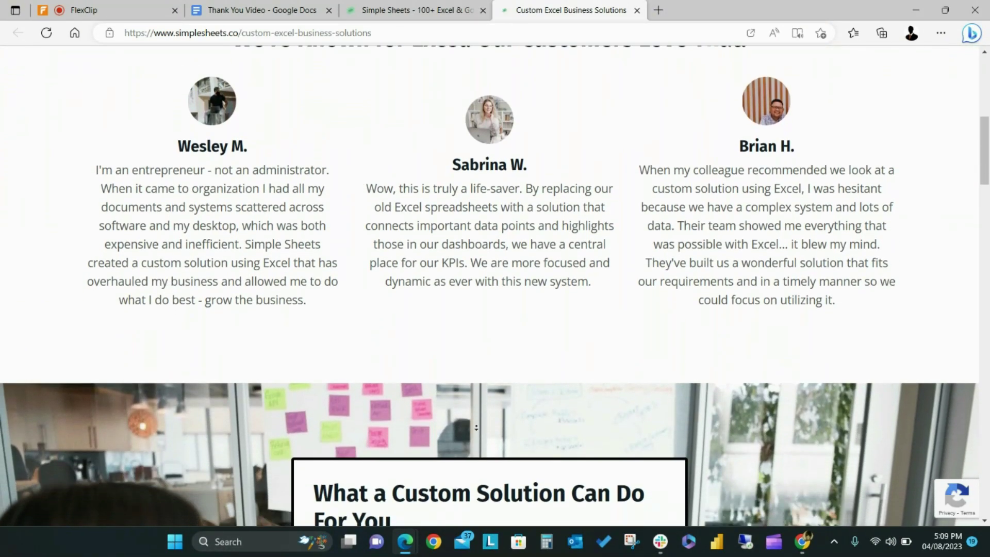
scroll(477, 427, "down", 2)
scroll(477, 428, "down", 2)
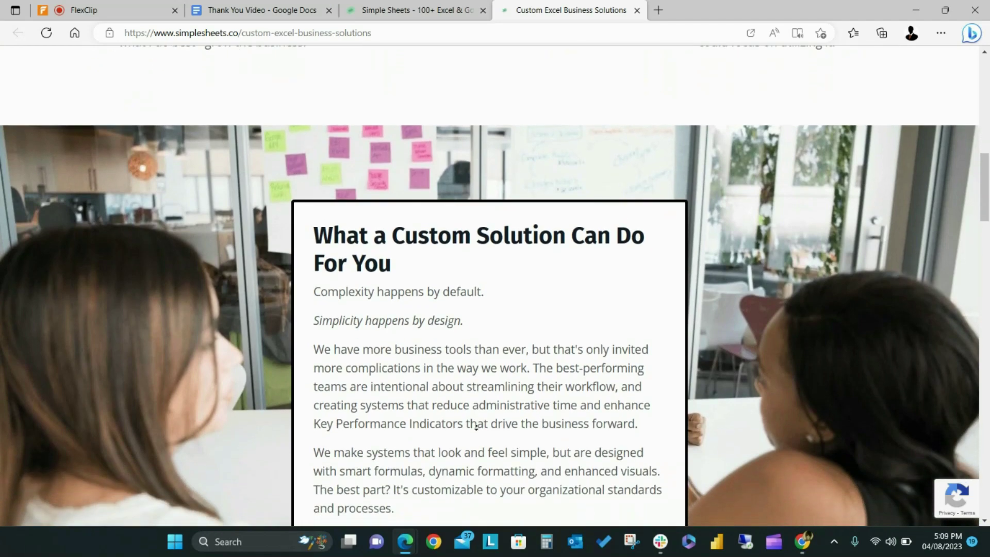
scroll(477, 429, "down", 2)
scroll(477, 427, "down", 2)
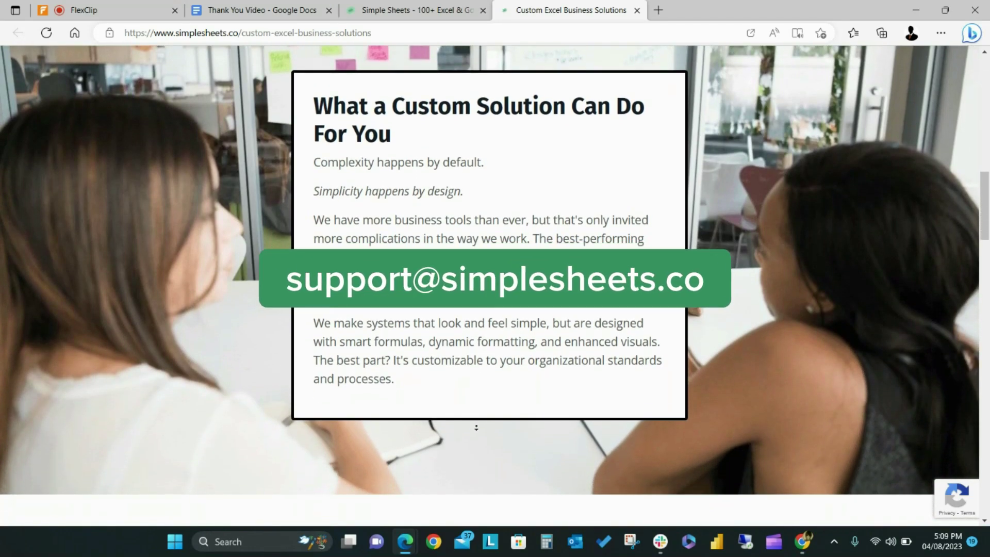
scroll(477, 428, "down", 2)
scroll(476, 428, "down", 2)
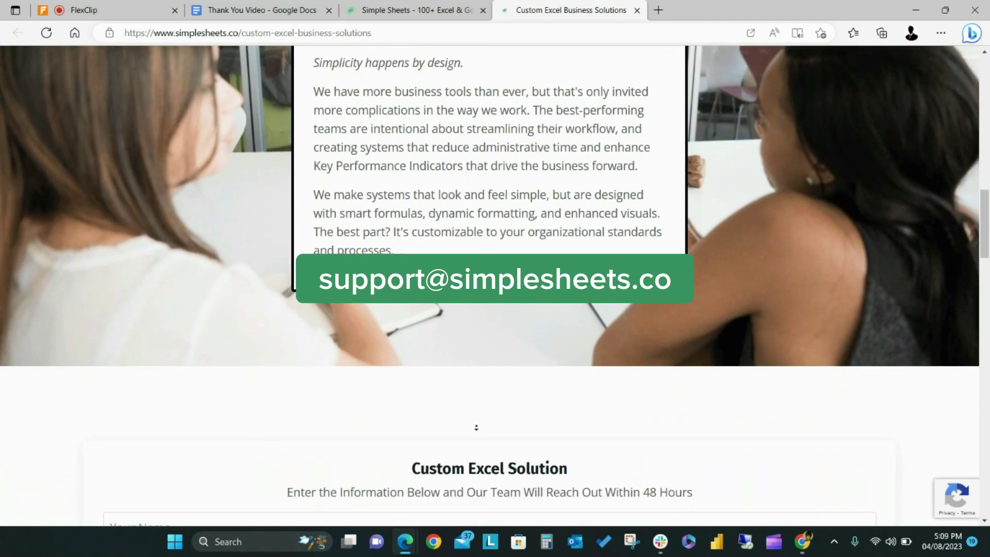
scroll(477, 428, "down", 2)
scroll(477, 429, "down", 1)
scroll(477, 426, "down", 2)
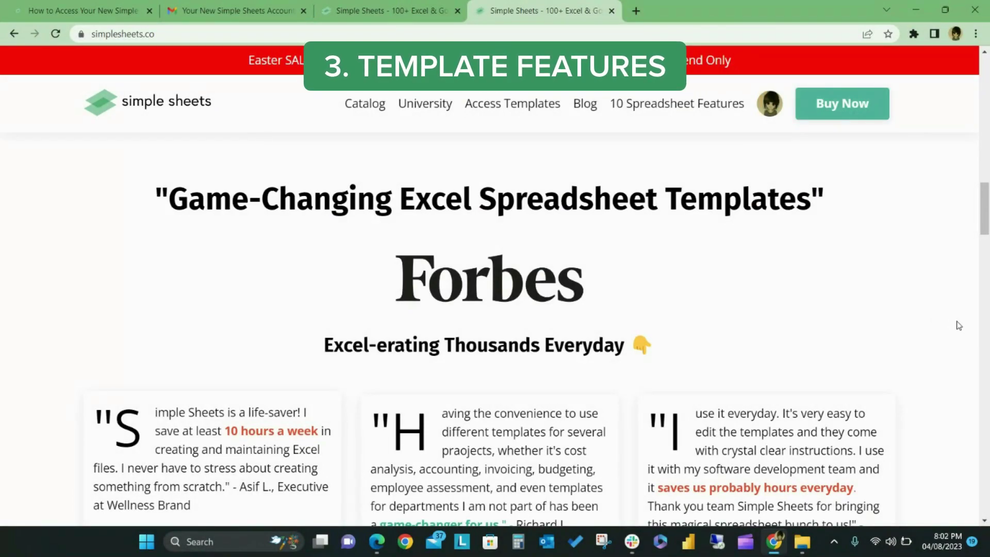
scroll(958, 322, "down", 1)
scroll(958, 341, "down", 1)
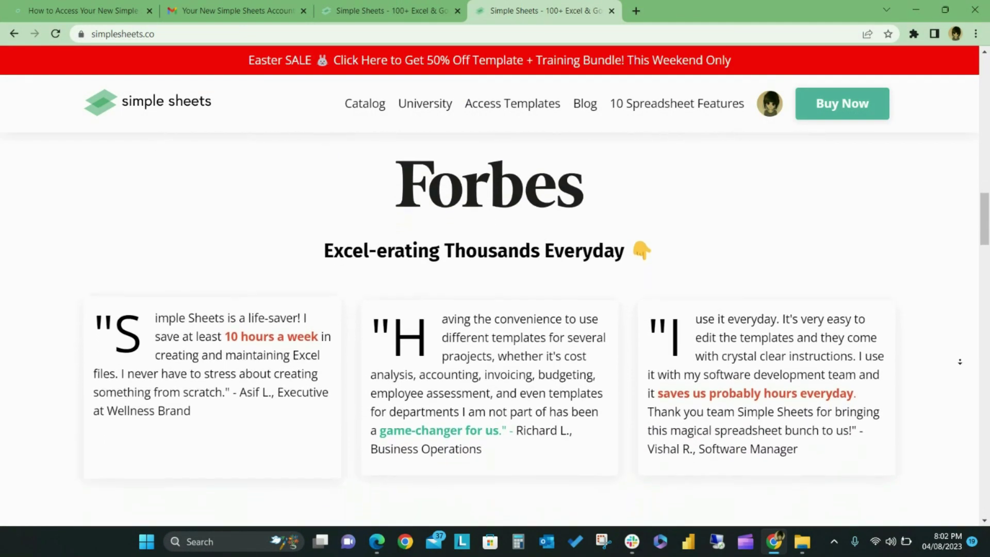
scroll(960, 362, "down", 1)
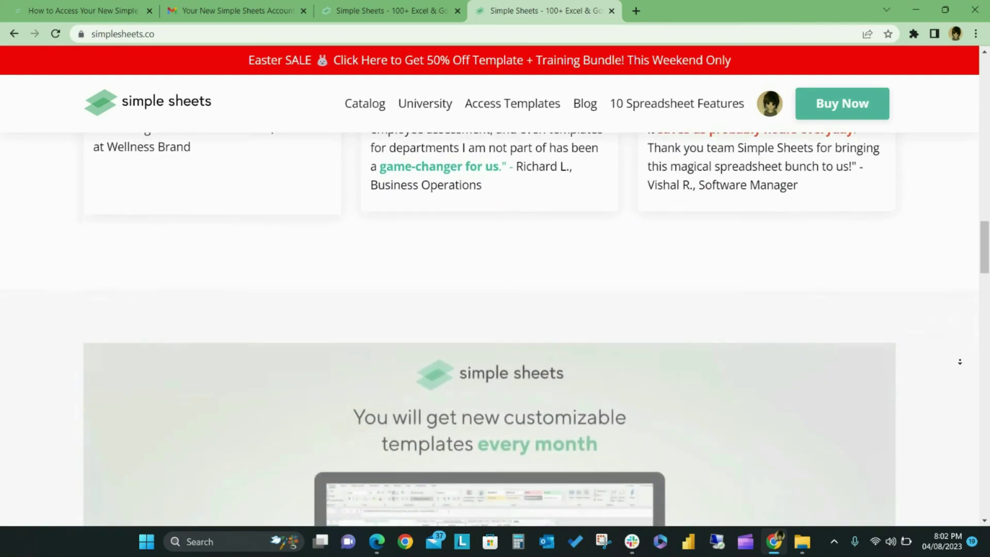
scroll(959, 362, "down", 1)
scroll(960, 362, "down", 1)
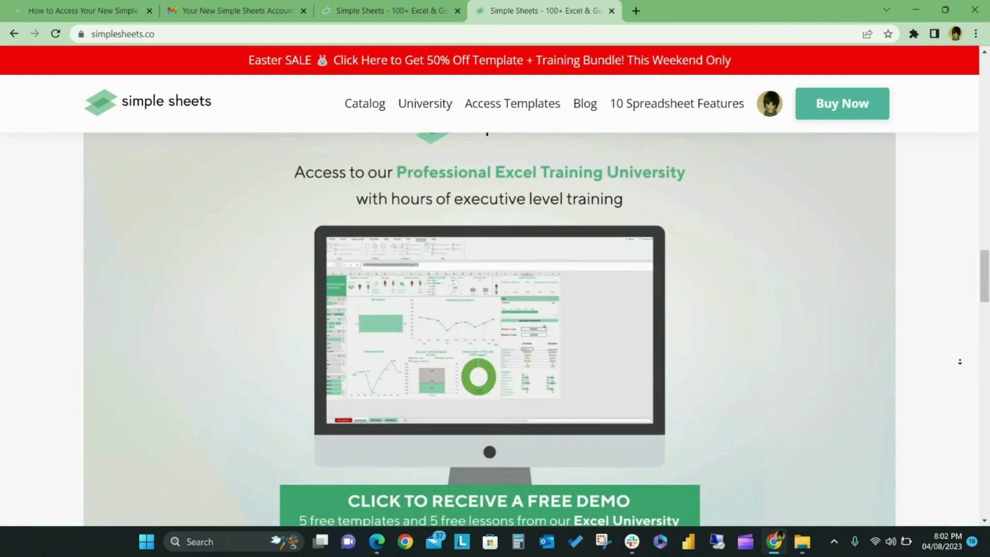
scroll(960, 362, "down", 1)
scroll(960, 362, "down", 1)
scroll(959, 362, "down", 2)
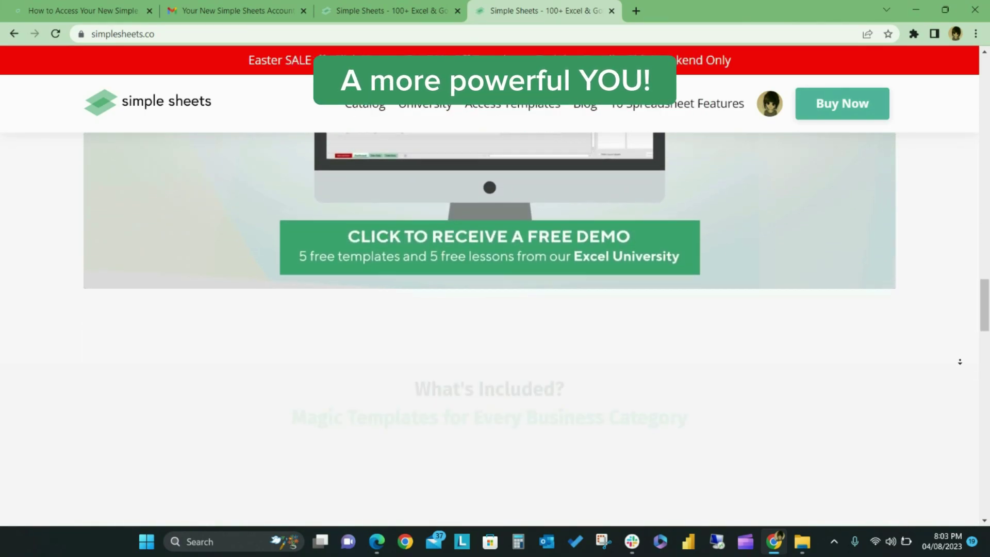
scroll(959, 362, "down", 1)
scroll(960, 362, "down", 1)
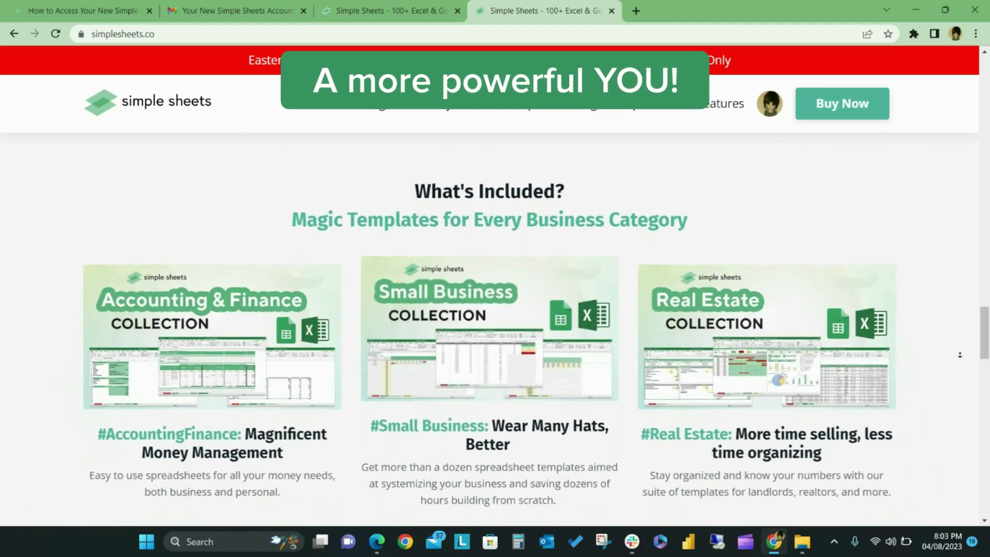
scroll(960, 362, "down", 1)
scroll(960, 354, "down", 1)
scroll(959, 354, "down", 1)
scroll(959, 354, "down", 1)
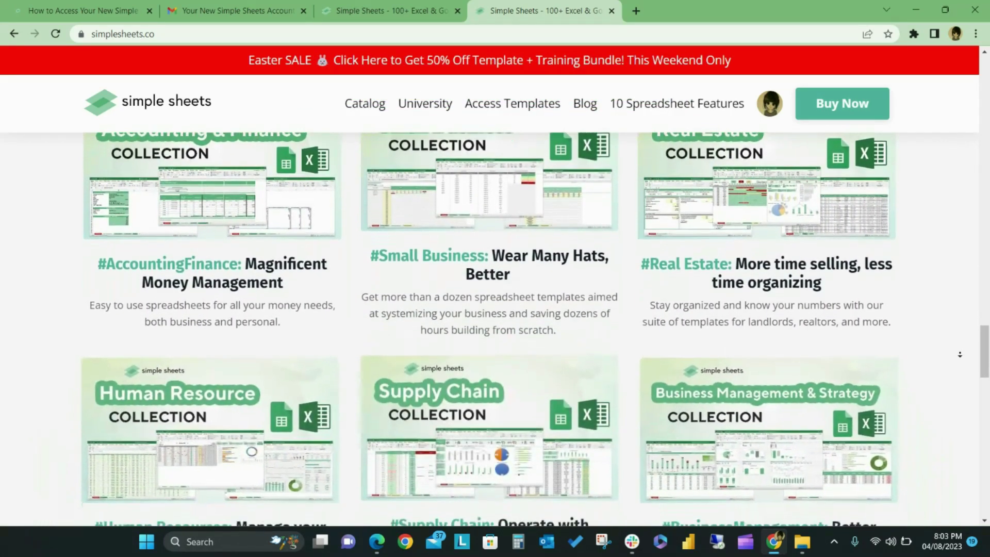
scroll(960, 354, "down", 1)
scroll(960, 354, "down", 1)
scroll(960, 354, "down", 1)
scroll(960, 355, "down", 1)
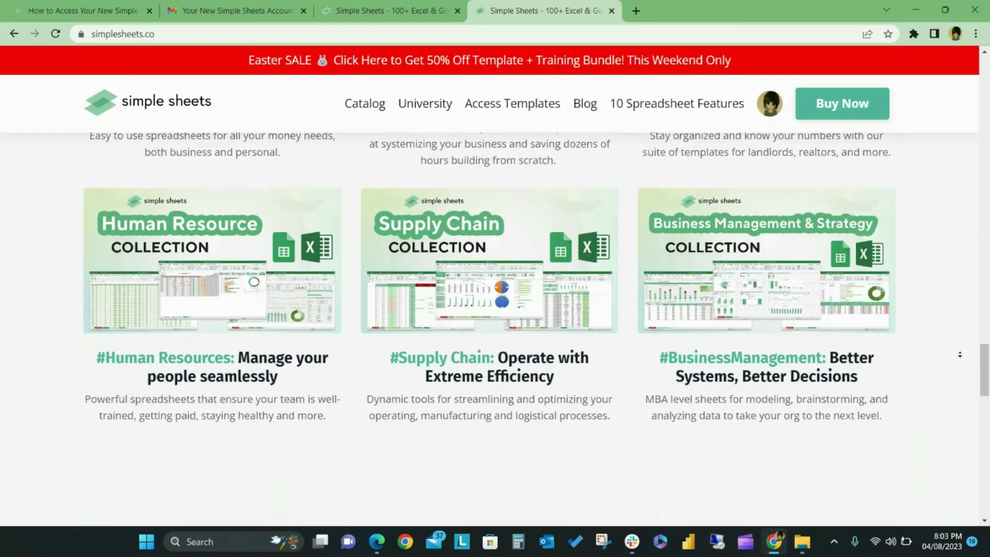
scroll(960, 355, "down", 1)
scroll(960, 354, "down", 1)
scroll(960, 354, "down", 1)
scroll(960, 354, "down", 1)
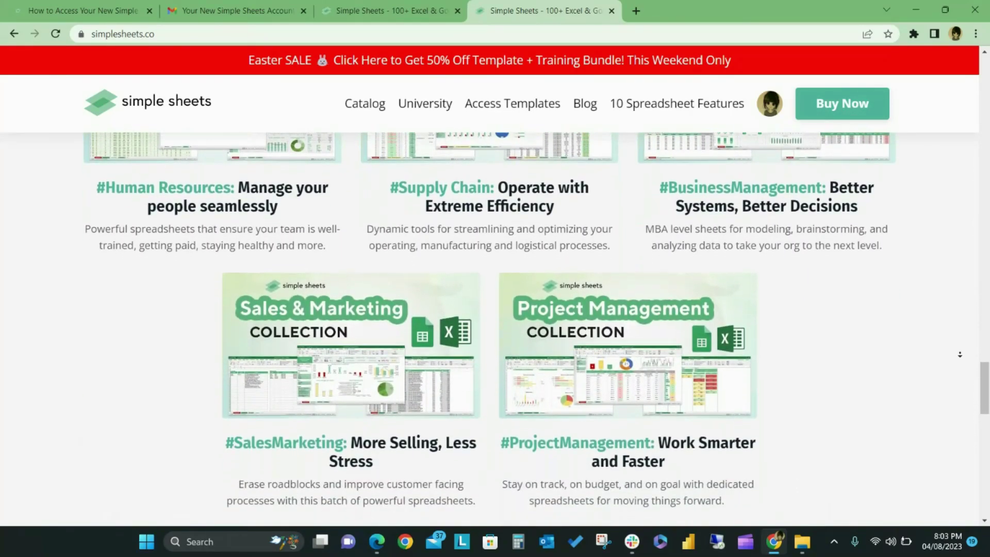
scroll(959, 355, "down", 1)
scroll(960, 355, "down", 1)
scroll(960, 354, "down", 1)
scroll(959, 355, "down", 1)
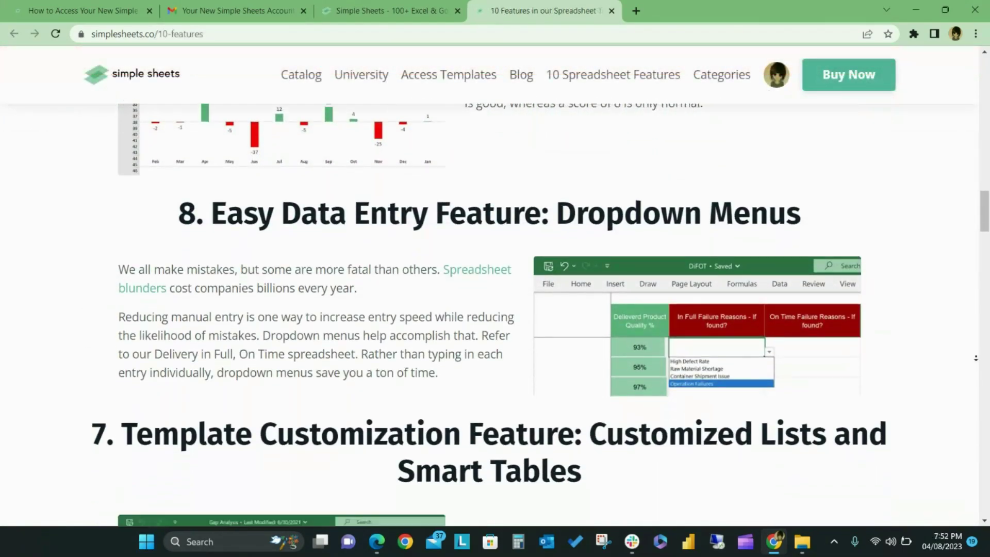
scroll(960, 354, "down", 3)
scroll(960, 355, "down", 3)
scroll(959, 354, "down", 3)
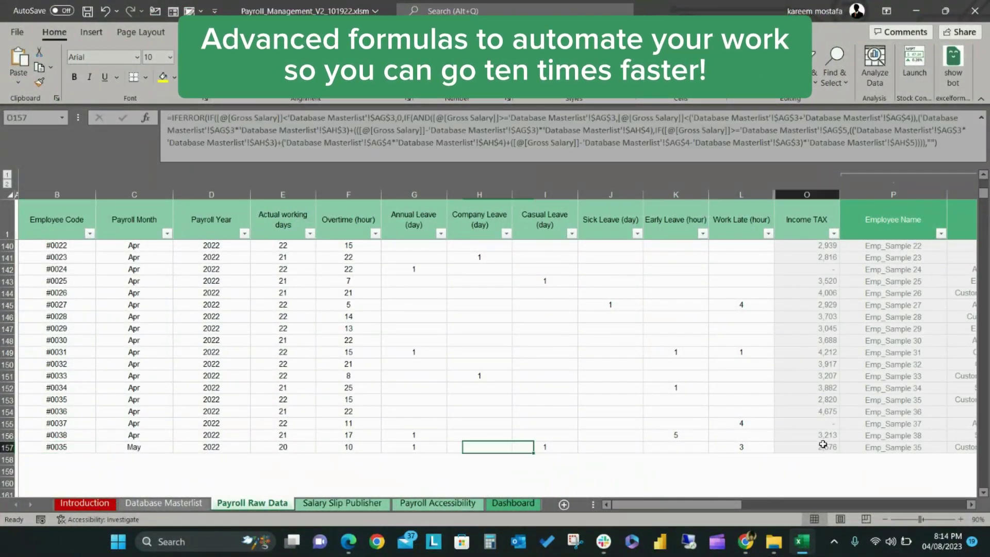
Choose job RC0004 in B13, open the P13 status choices, then select invoice cell D36
left_click(828, 209)
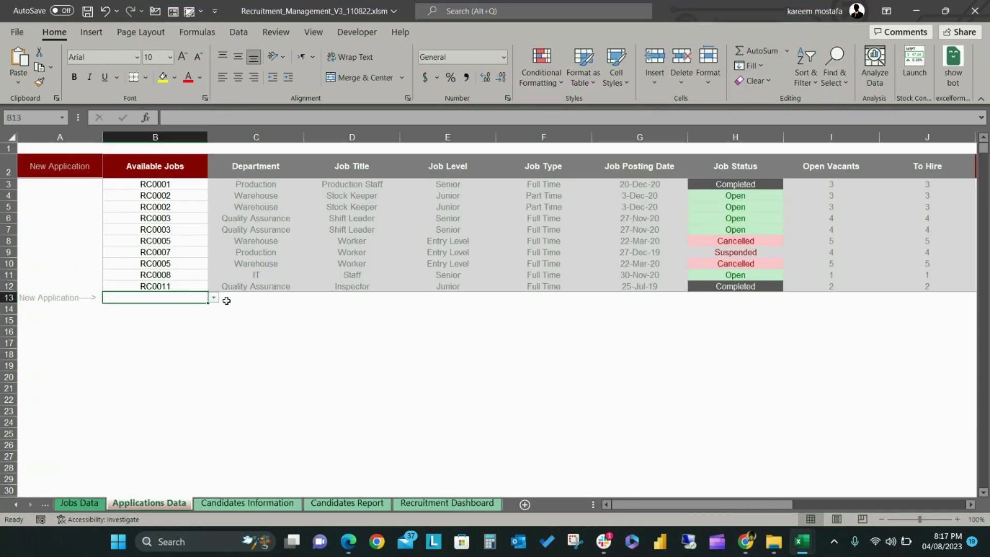
left_click(155, 307)
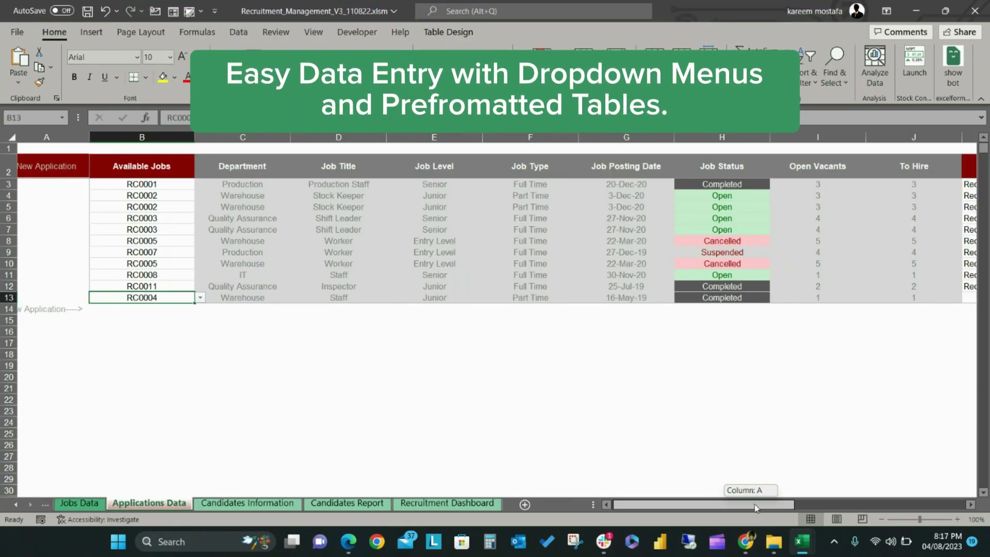
left_click_drag(697, 505, 835, 508)
left_click(796, 300)
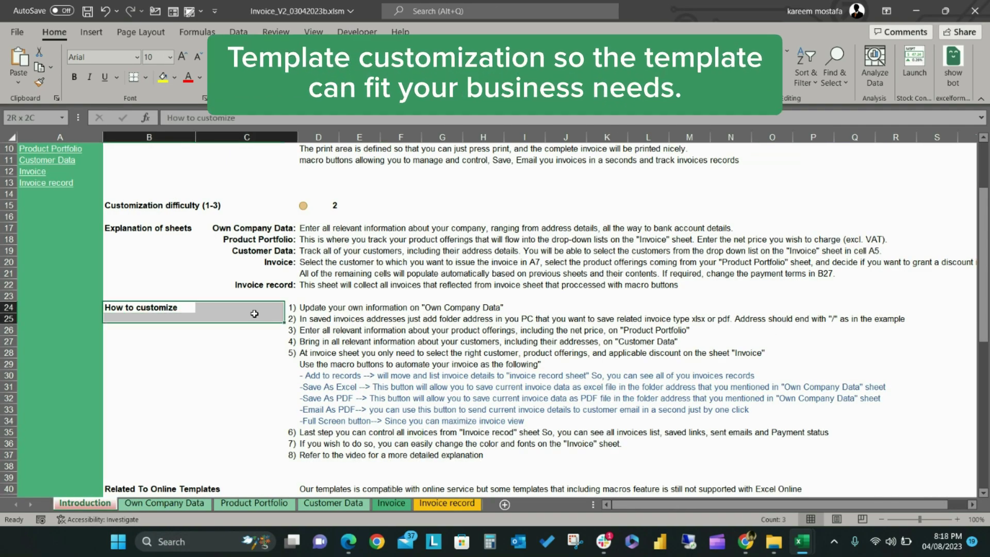
left_click(319, 443)
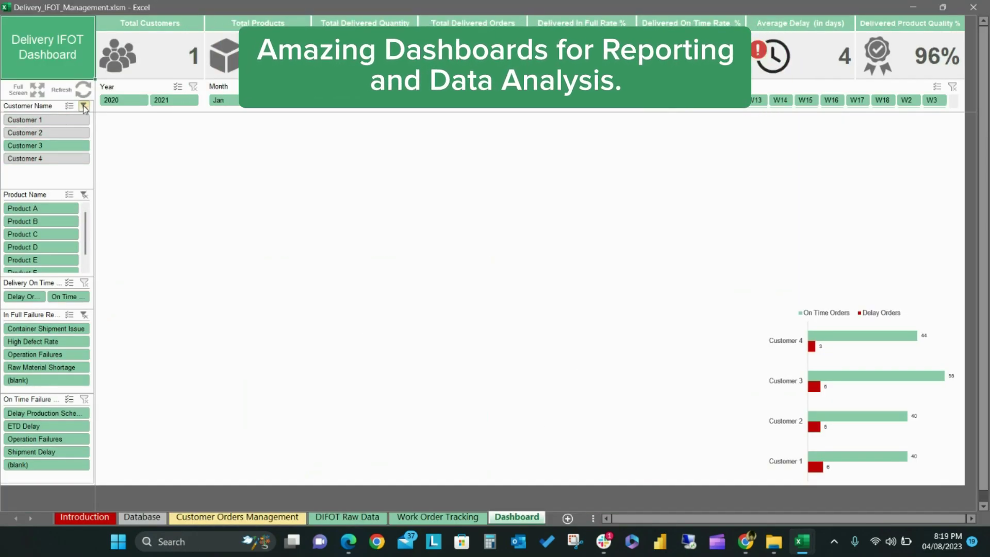
Clear the Customer Name slicer filter on the Dashboard sheet
left_click(84, 105)
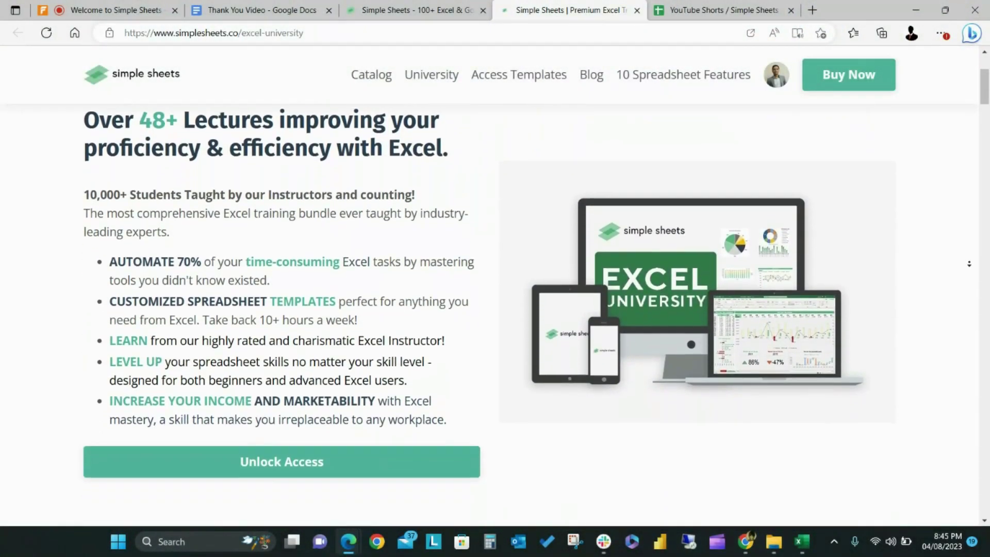
scroll(970, 264, "down", 2)
scroll(970, 265, "down", 3)
scroll(969, 270, "down", 3)
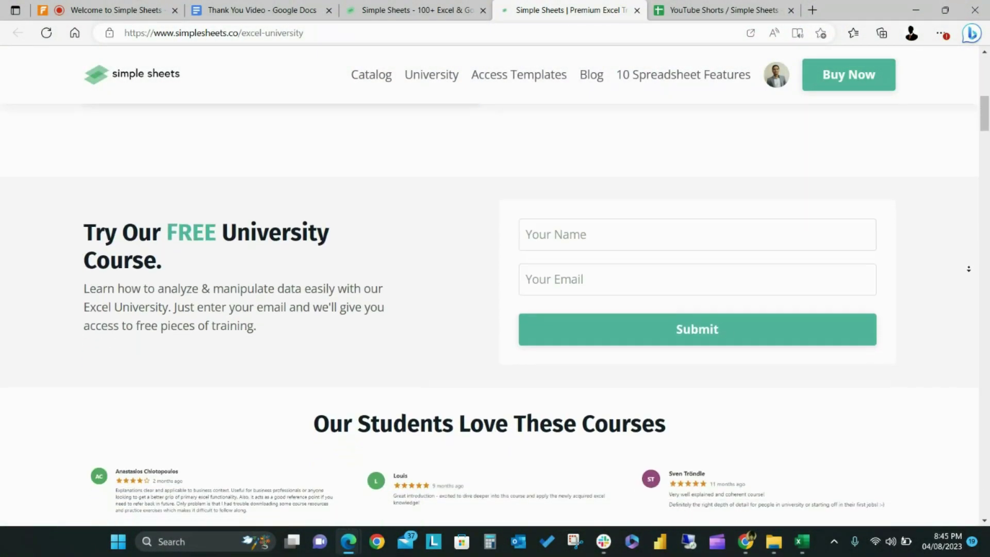
scroll(969, 270, "down", 2)
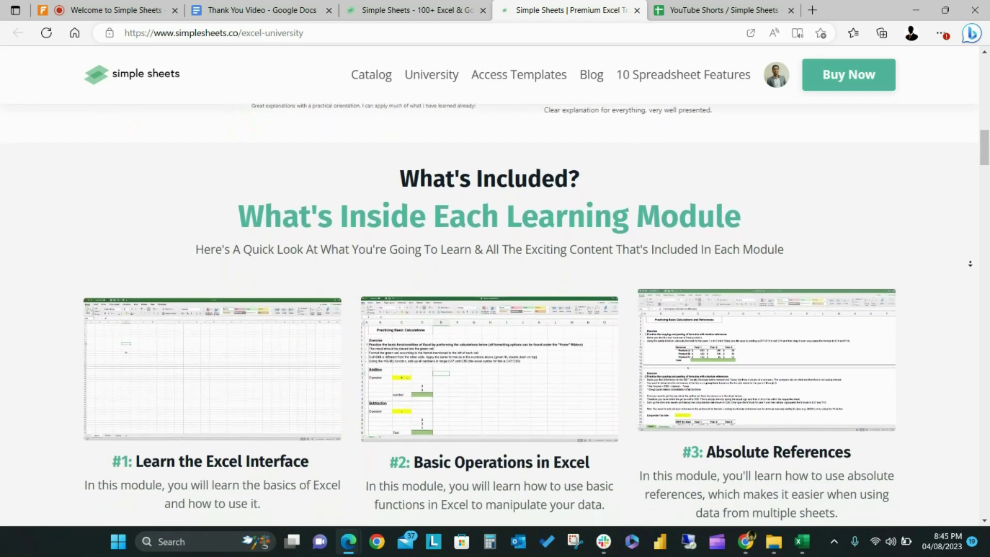
scroll(972, 263, "down", 1)
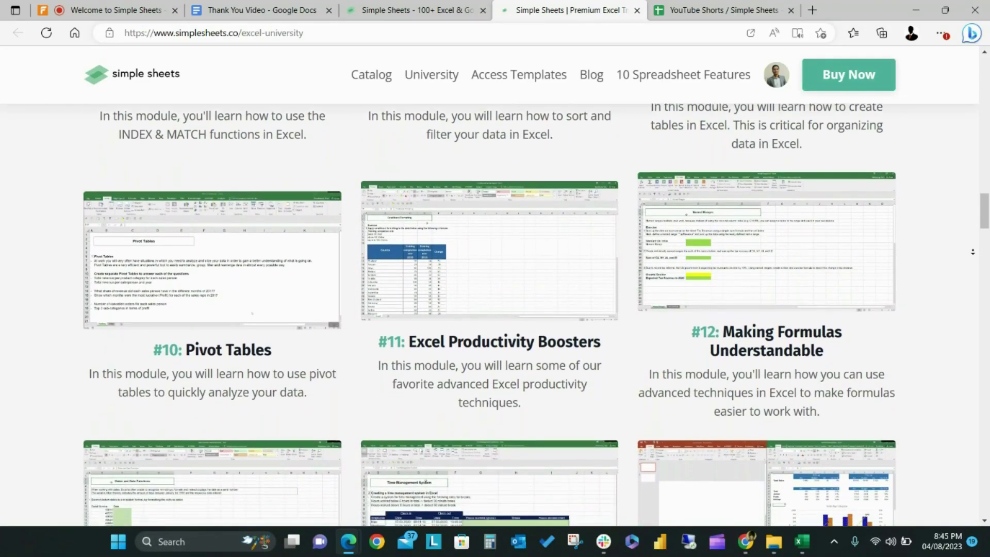
scroll(973, 252, "down", 2)
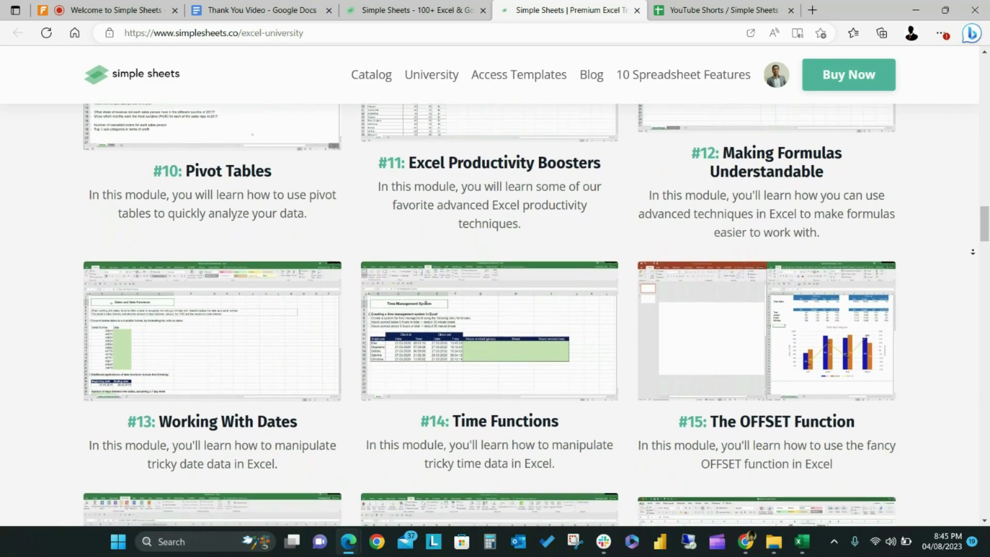
scroll(495, 310, "down", 2)
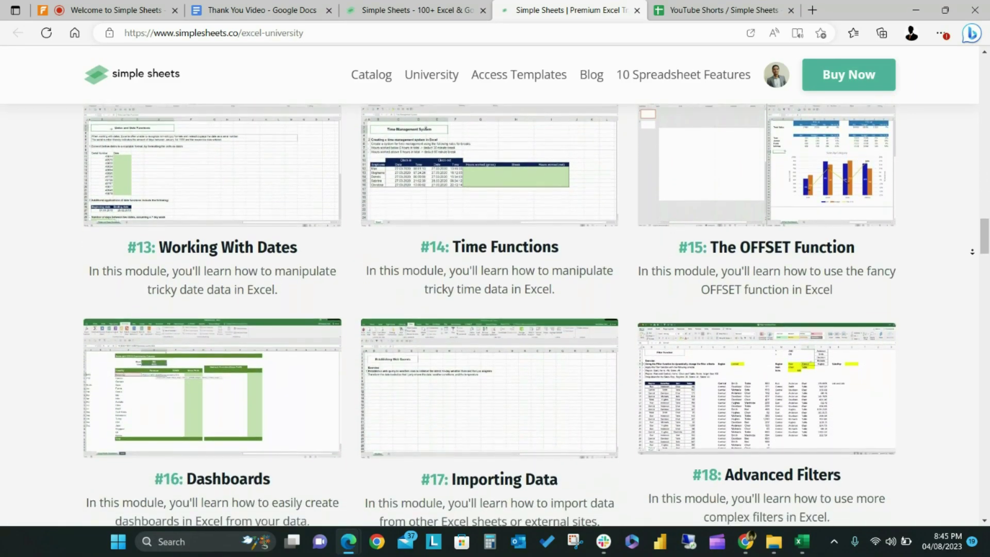